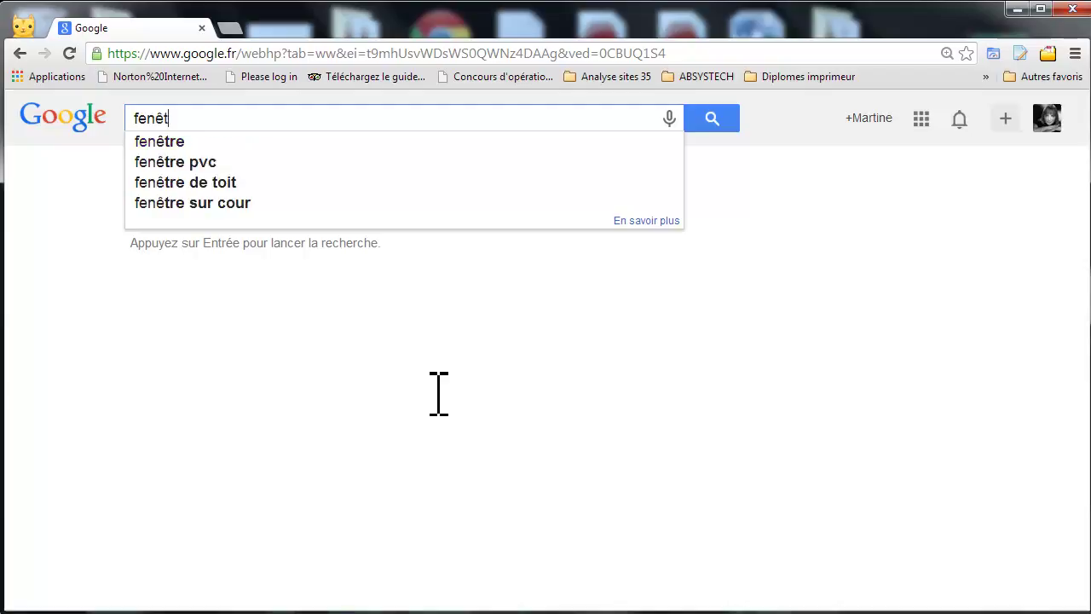
# Search the web for "fenêtres" and look through the results.
pyautogui.click(713, 119)
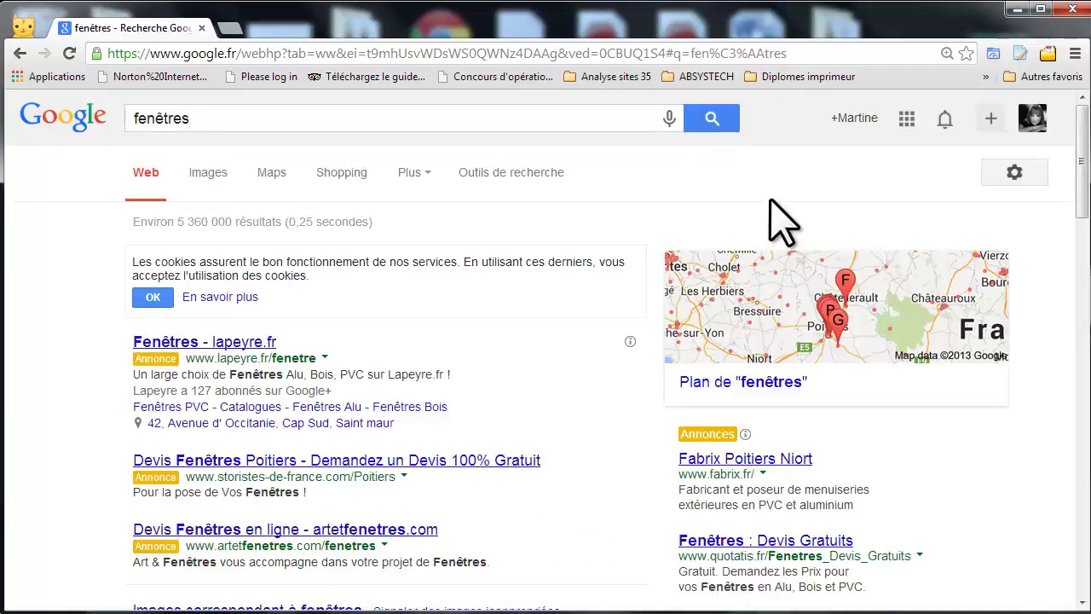
pyautogui.scroll(-7, 772, 226)
pyautogui.scroll(9, 780, 226)
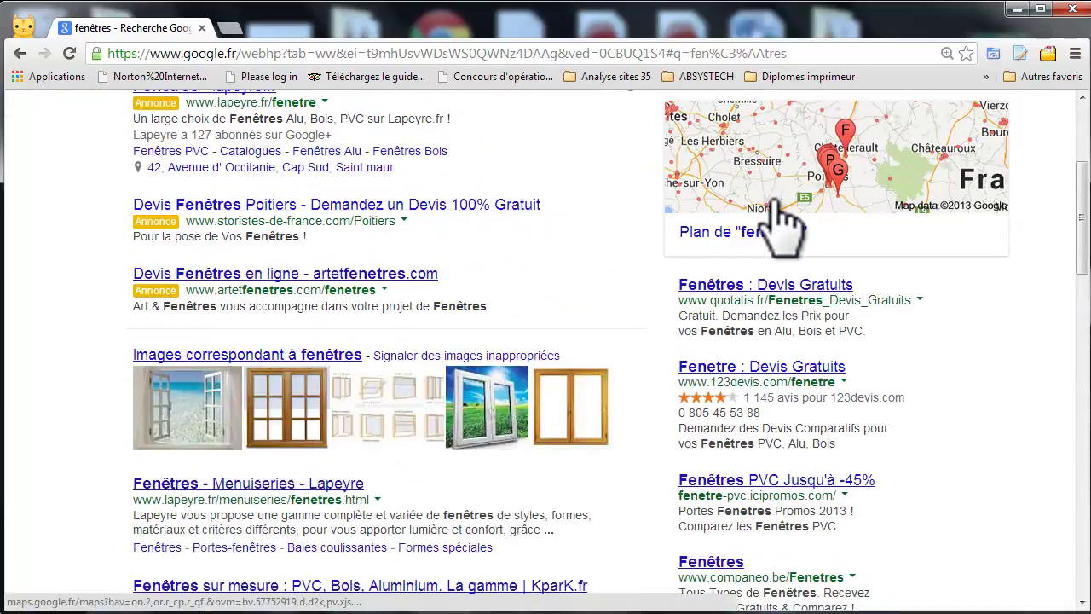
pyautogui.scroll(-2, 497, 388)
pyautogui.scroll(-2, 497, 392)
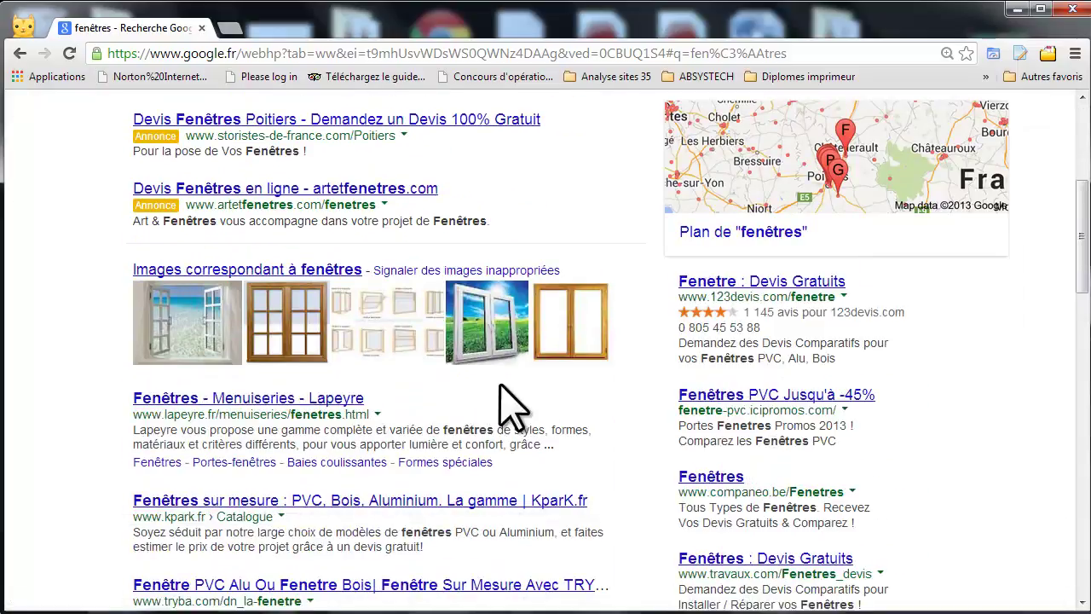
# Open the advanced search form for the current query.
pyautogui.scroll(4, 870, 442)
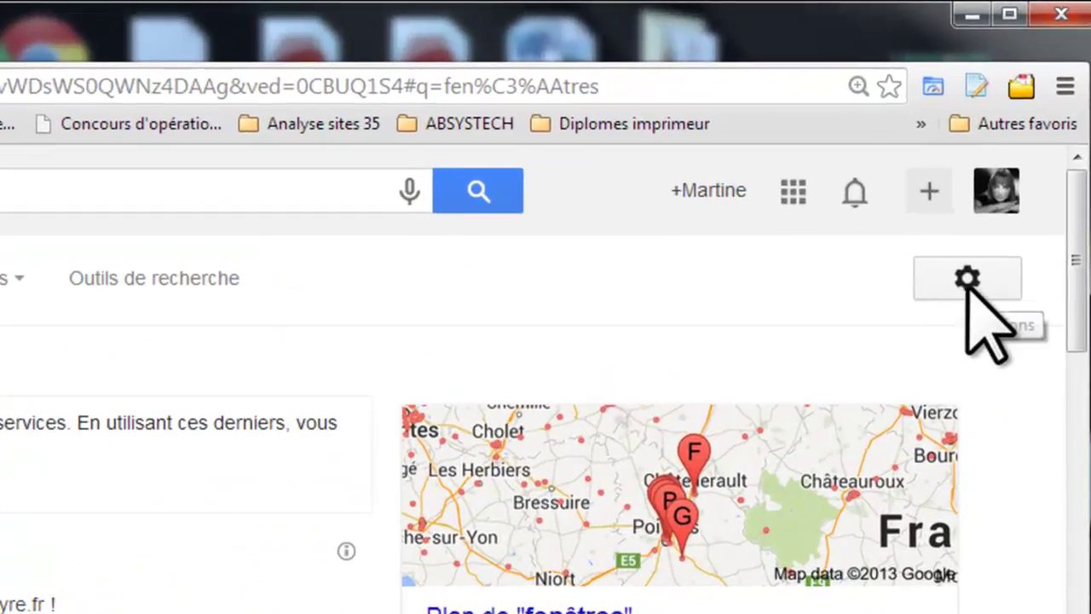
pyautogui.click(968, 278)
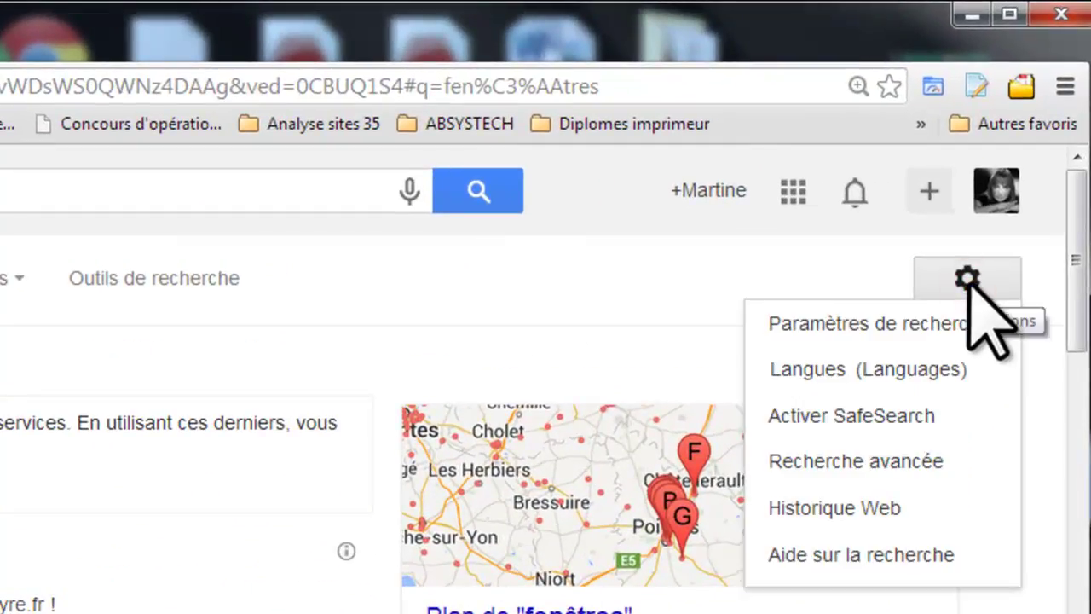
pyautogui.click(931, 474)
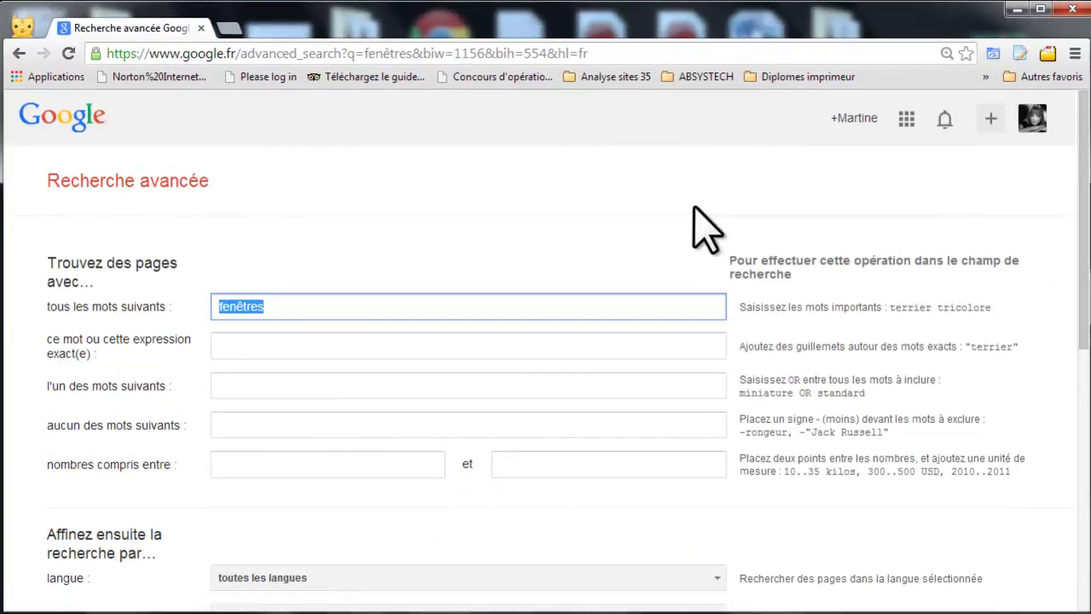
# Clear the all-words field, enter the exact phrase "fenêtre pvc" and run the advanced search.
pyautogui.scroll(1, 702, 209)
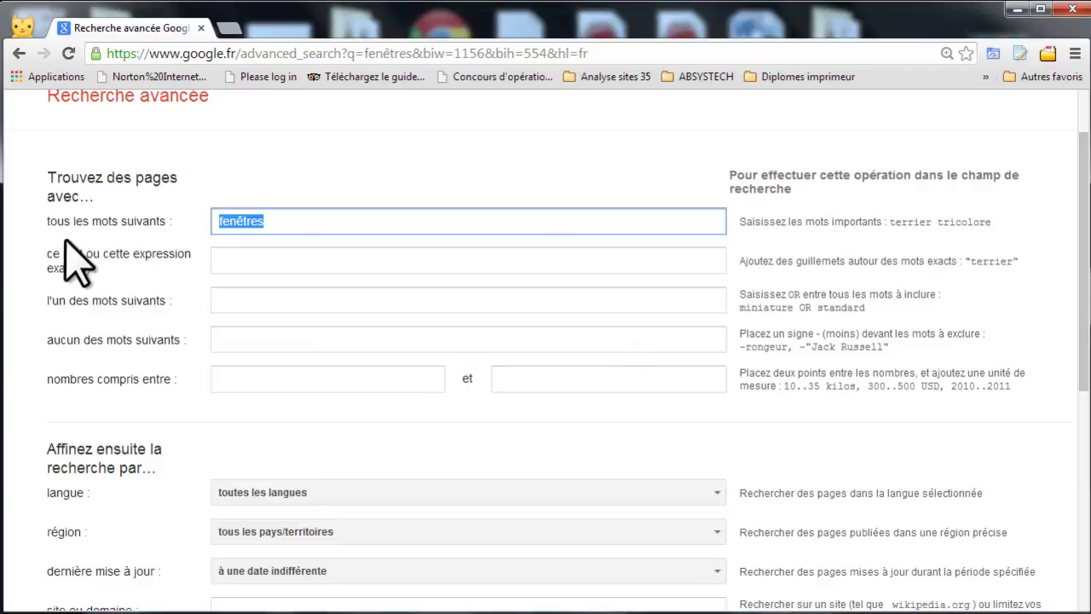
pyautogui.click(273, 223)
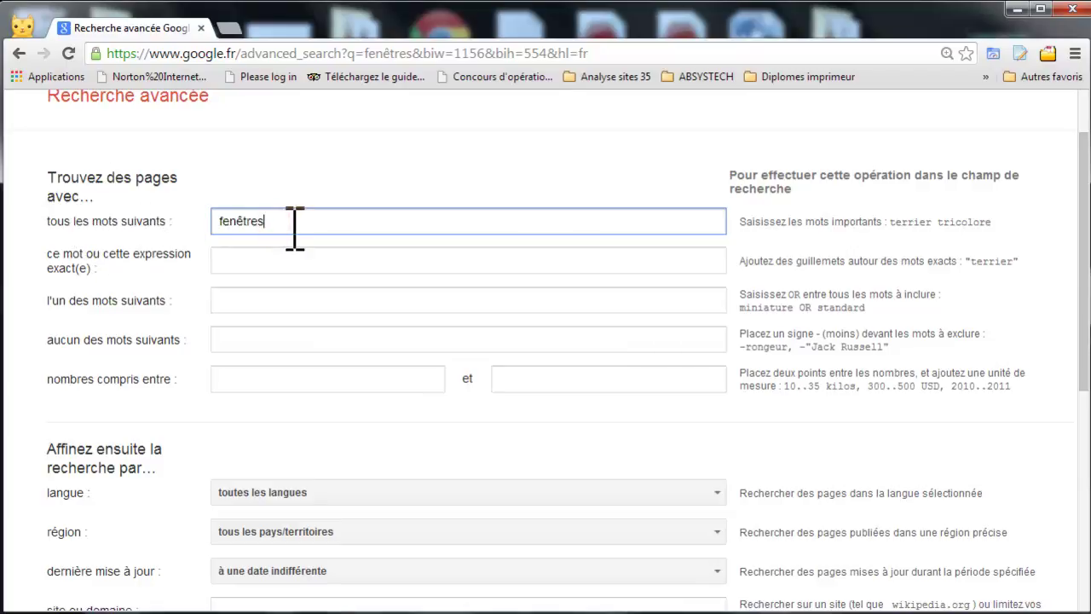
pyautogui.moveTo(302, 220); pyautogui.dragTo(186, 209)
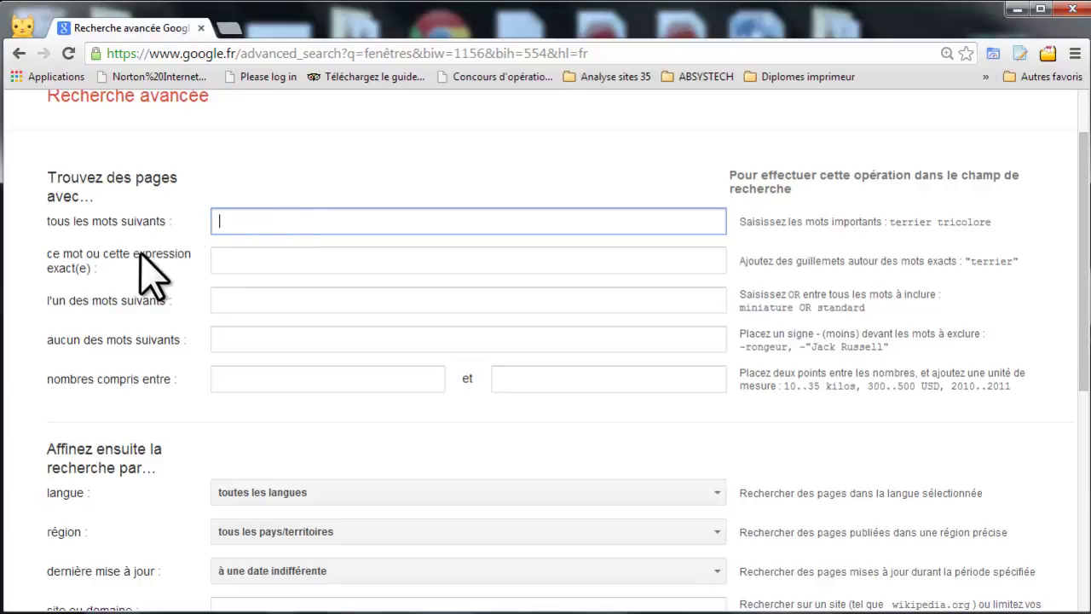
pyautogui.click(236, 263)
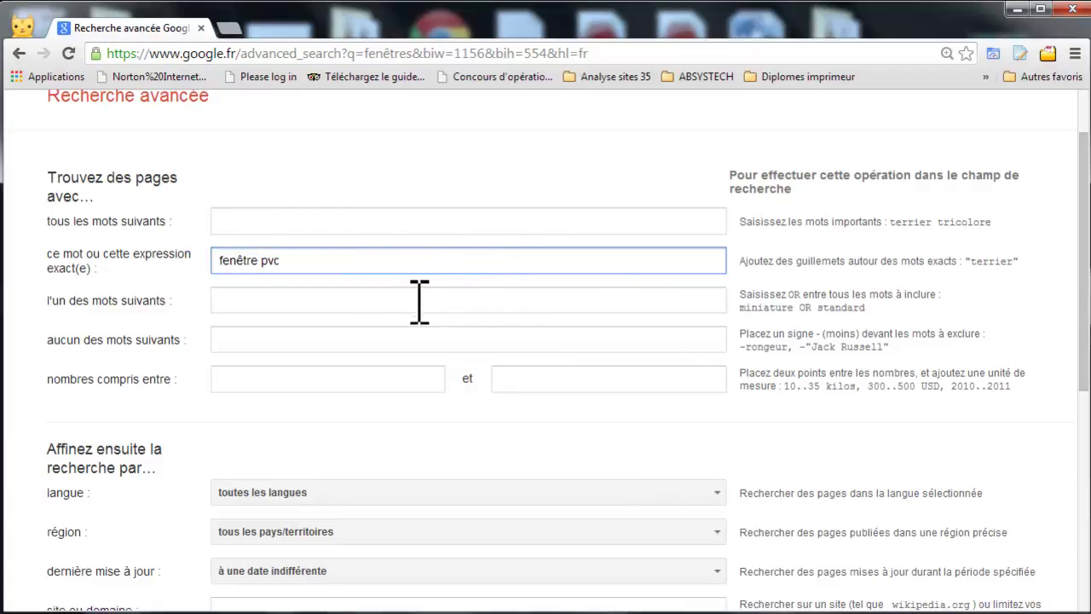
pyautogui.scroll(-3, 463, 324)
pyautogui.click(693, 561)
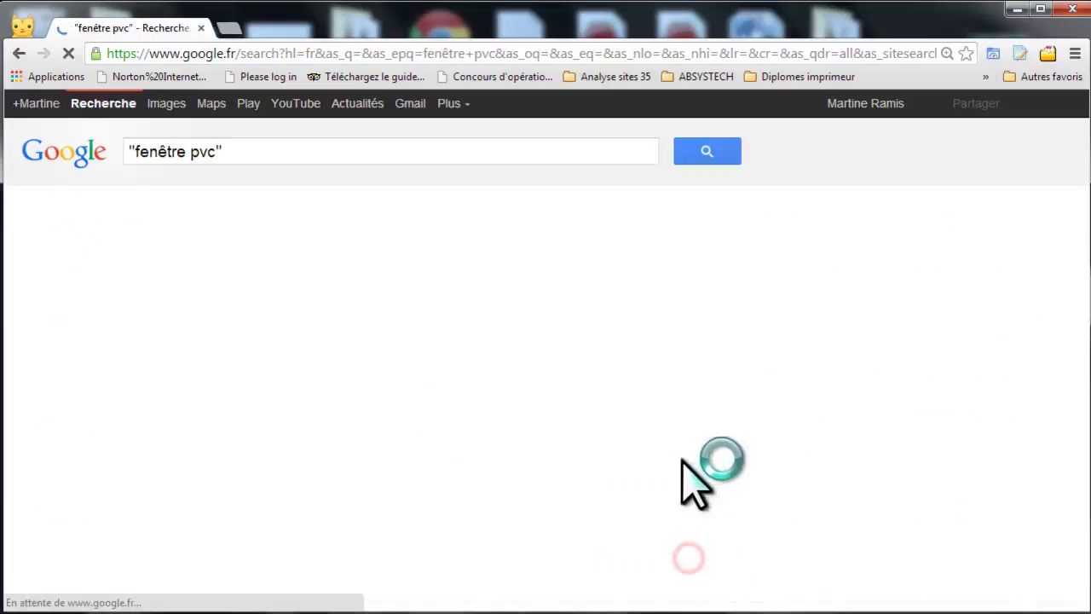
# Look through the exact-phrase search results and return to the advanced search form.
pyautogui.scroll(-2, 686, 460)
pyautogui.scroll(-6, 678, 447)
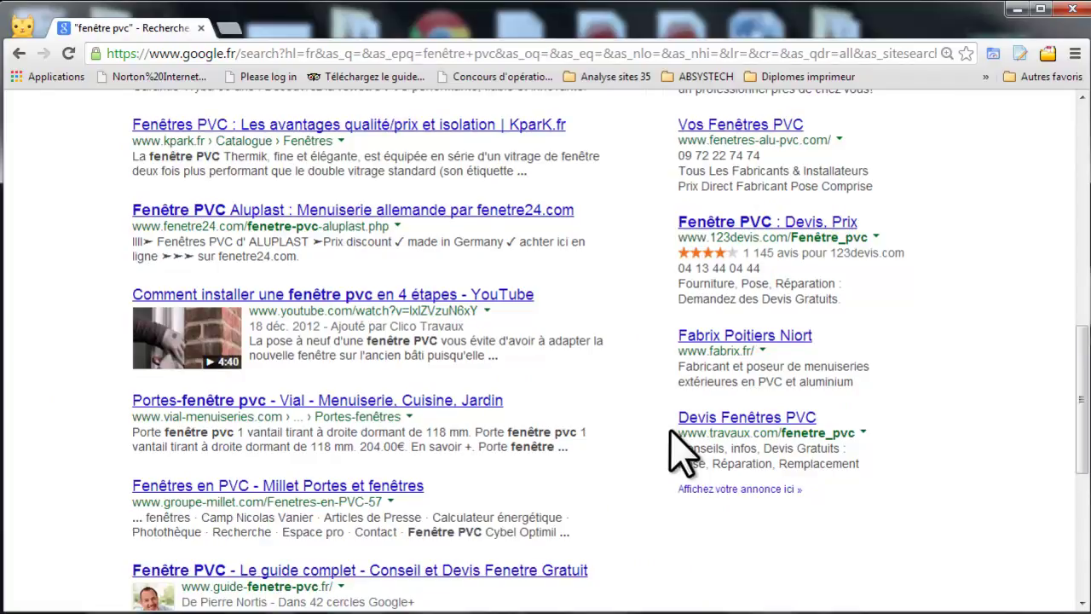
pyautogui.scroll(-5, 669, 432)
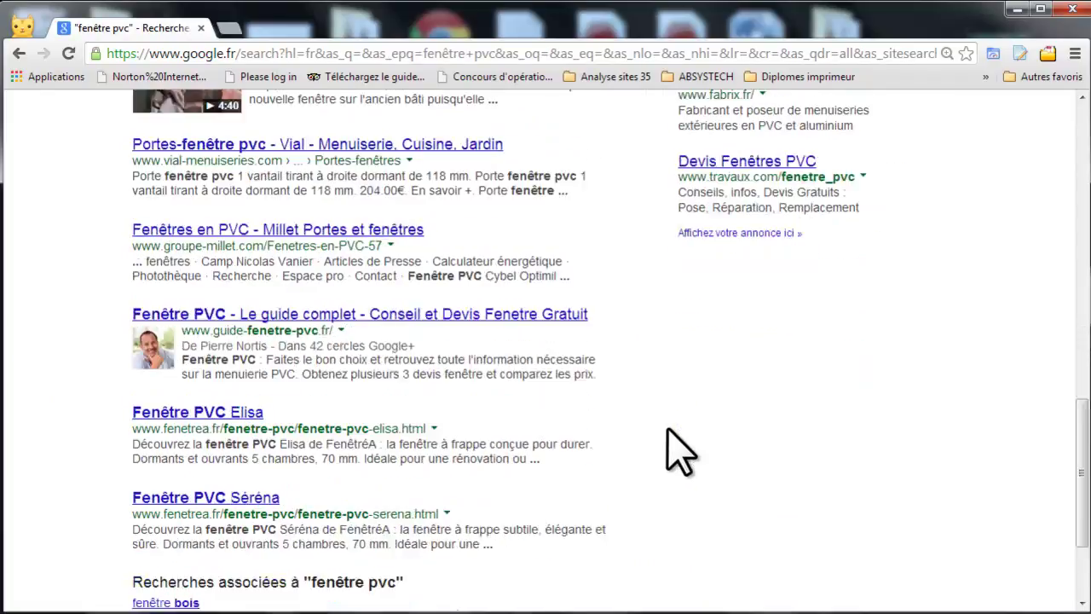
pyautogui.scroll(12, 669, 430)
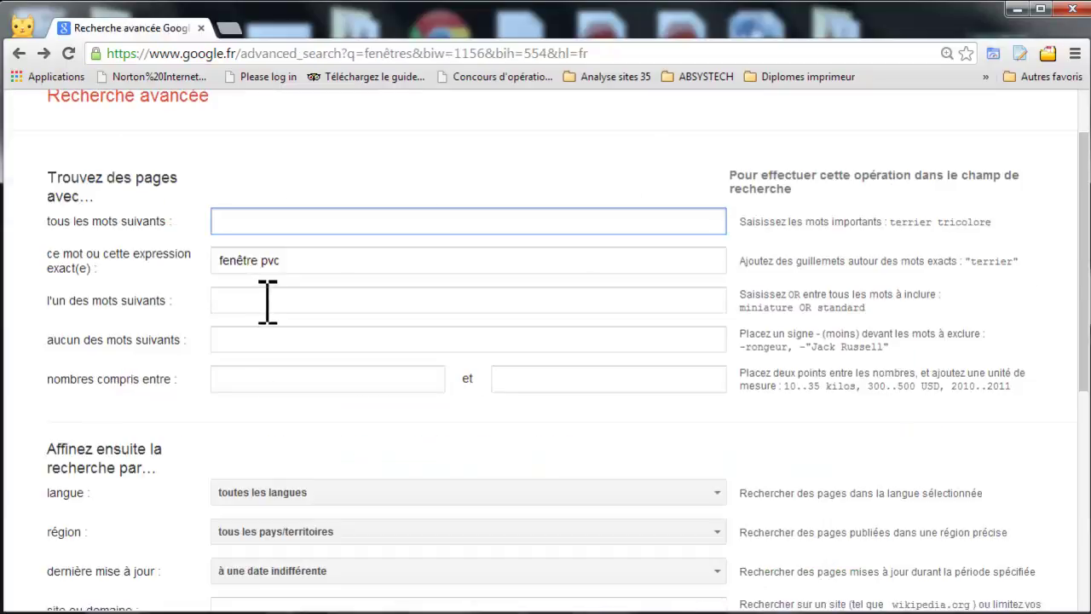
# Clear the exact phrase, exclude the word "bois" and require the word "fenetres" among all the words.
pyautogui.moveTo(286, 271); pyautogui.dragTo(185, 245)
pyautogui.press('BackSpace')
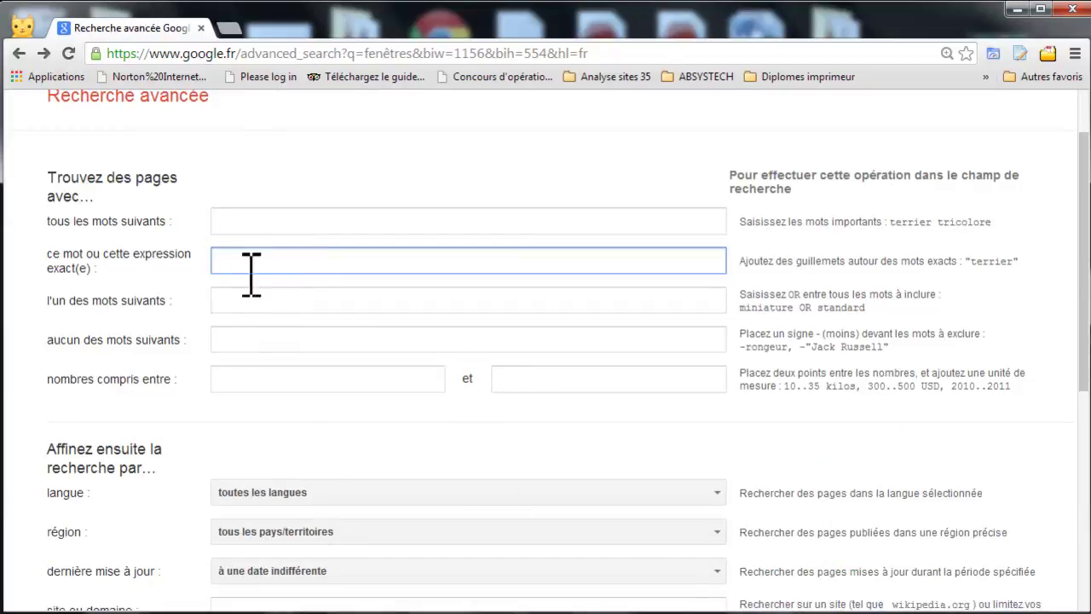
pyautogui.click(247, 305)
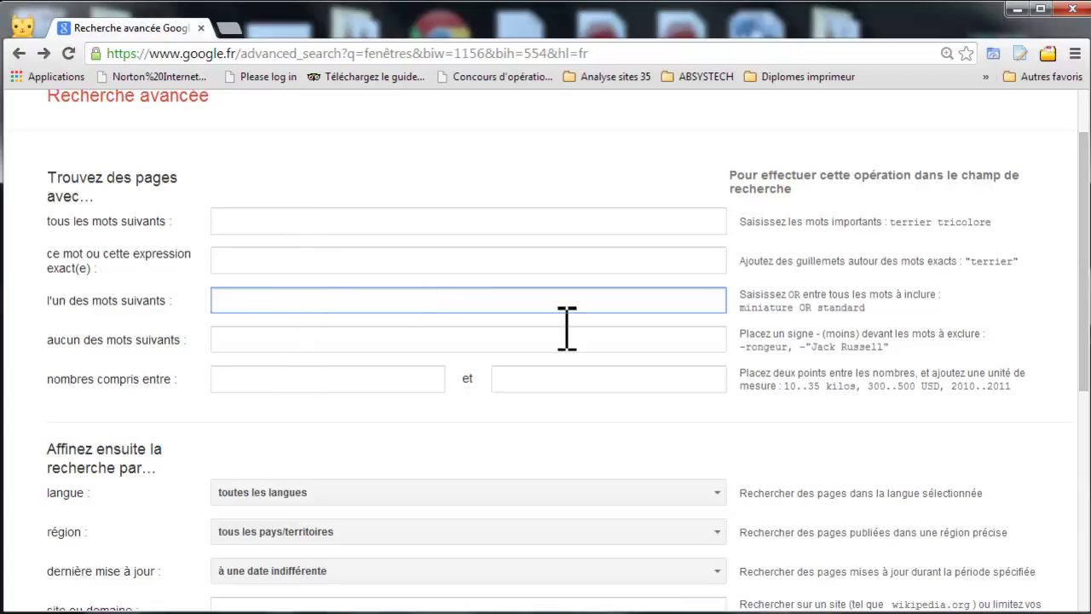
pyautogui.click(285, 340)
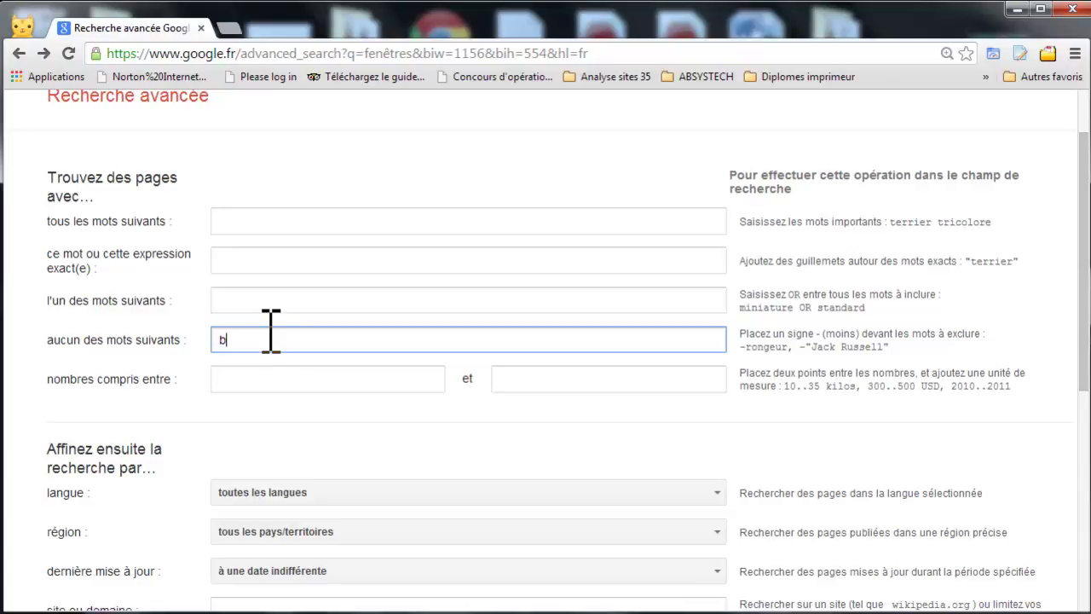
pyautogui.click(263, 253)
pyautogui.click(264, 221)
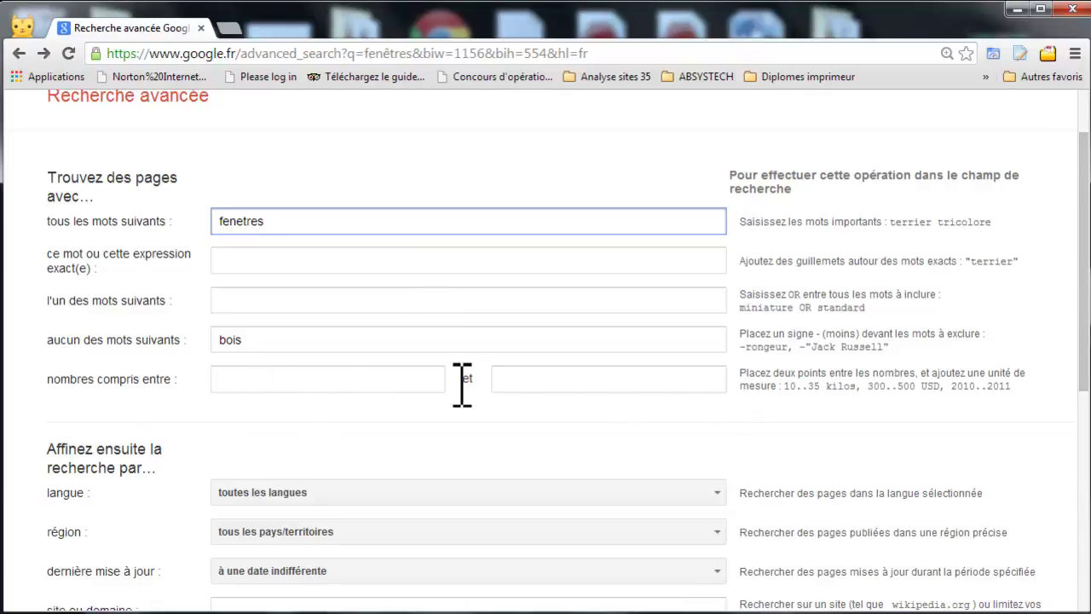
pyautogui.click(271, 378)
pyautogui.click(628, 377)
pyautogui.click(355, 377)
pyautogui.click(605, 377)
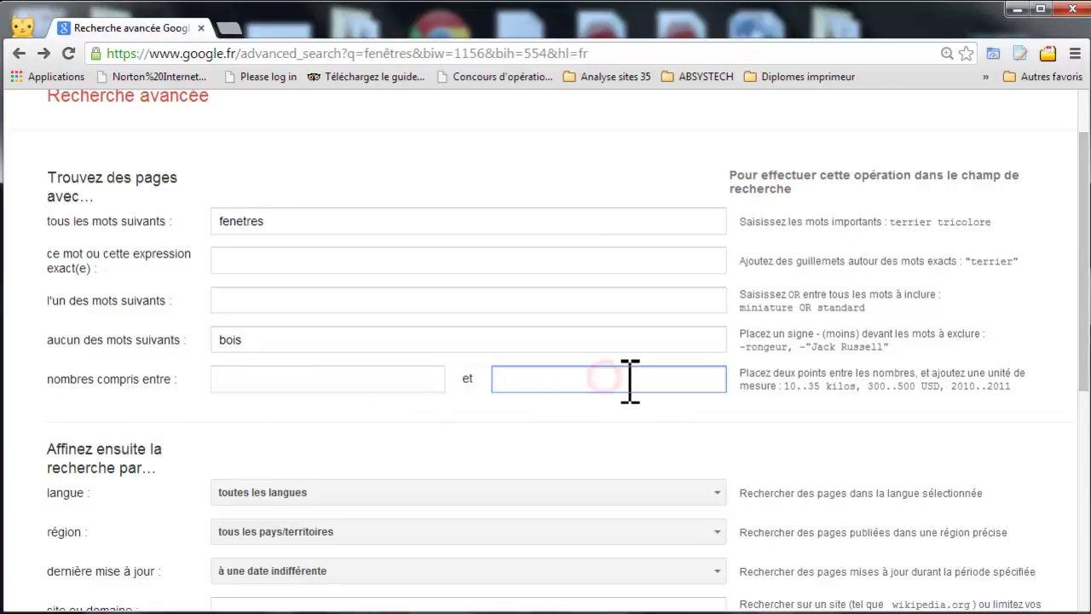
# Restrict the advanced search to pages in Français.
pyautogui.scroll(-1, 631, 392)
pyautogui.scroll(-1, 635, 401)
pyautogui.click(535, 324)
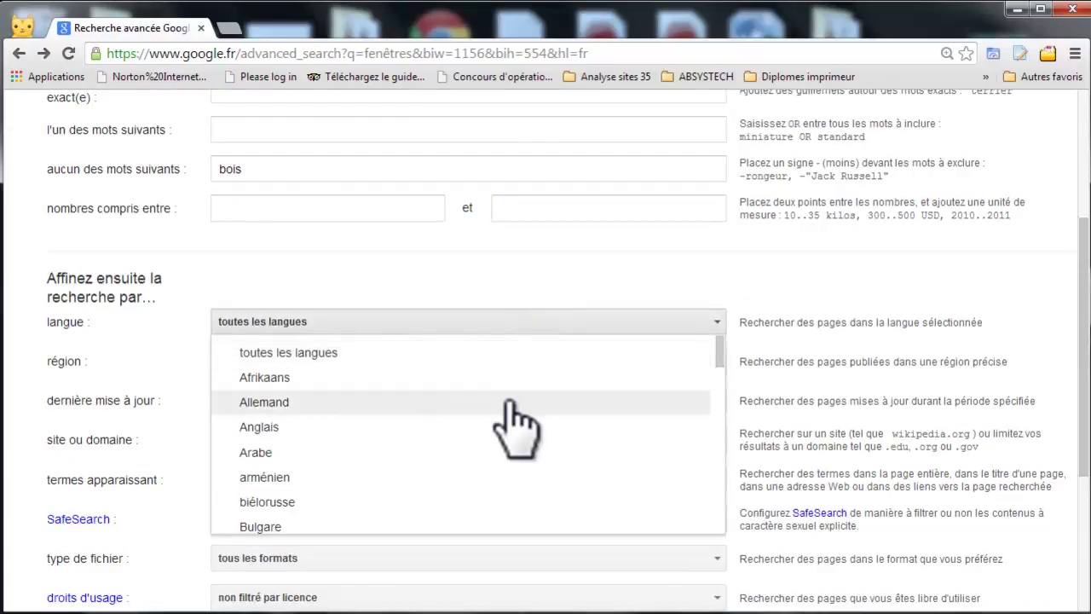
pyautogui.scroll(-4, 512, 417)
pyautogui.scroll(-4, 515, 426)
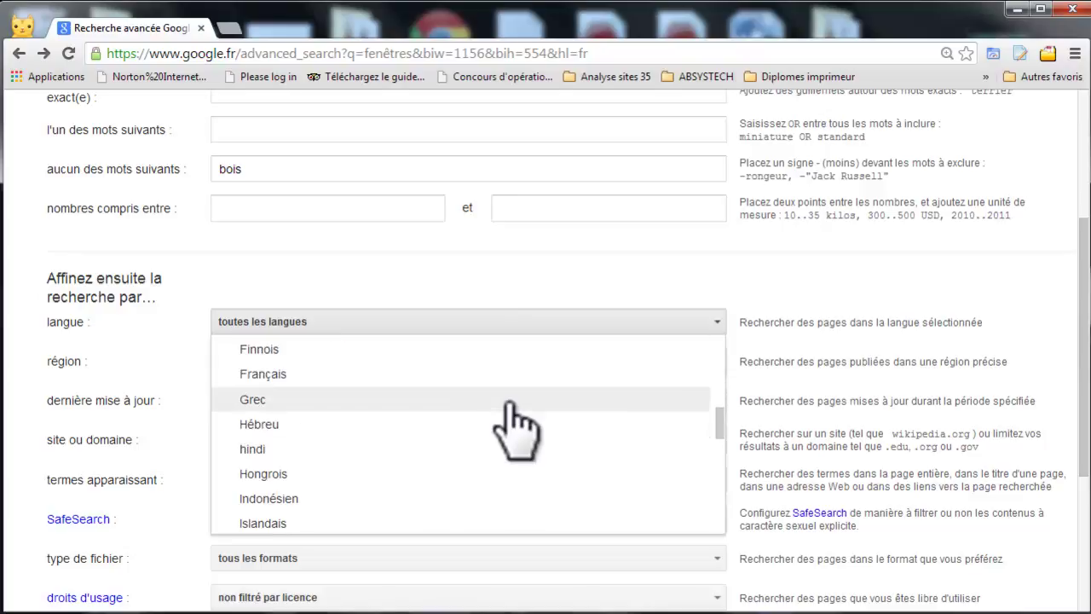
pyautogui.scroll(2, 516, 426)
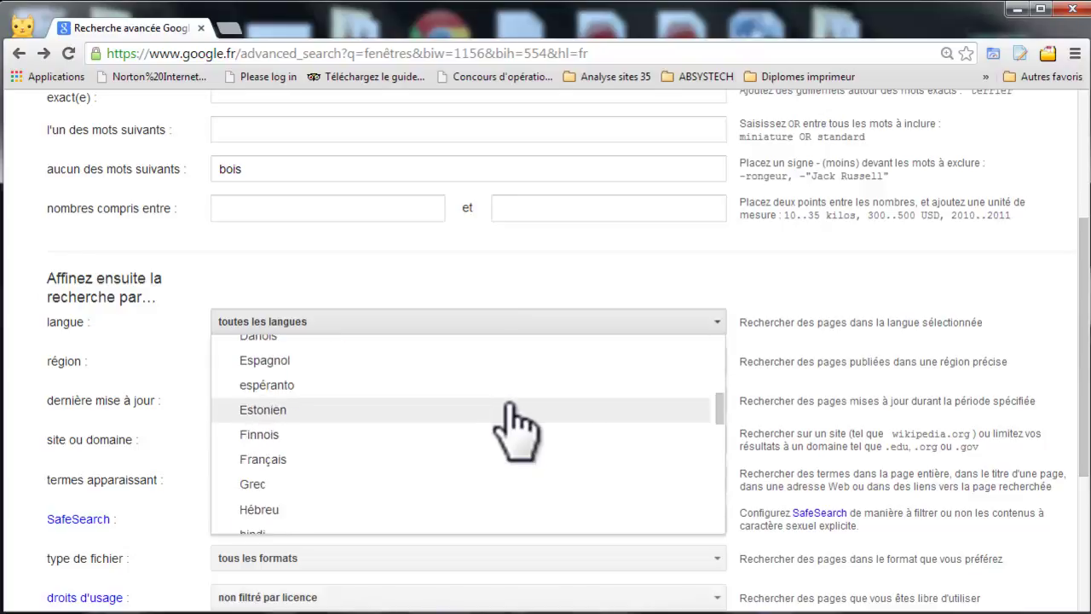
pyautogui.click(460, 457)
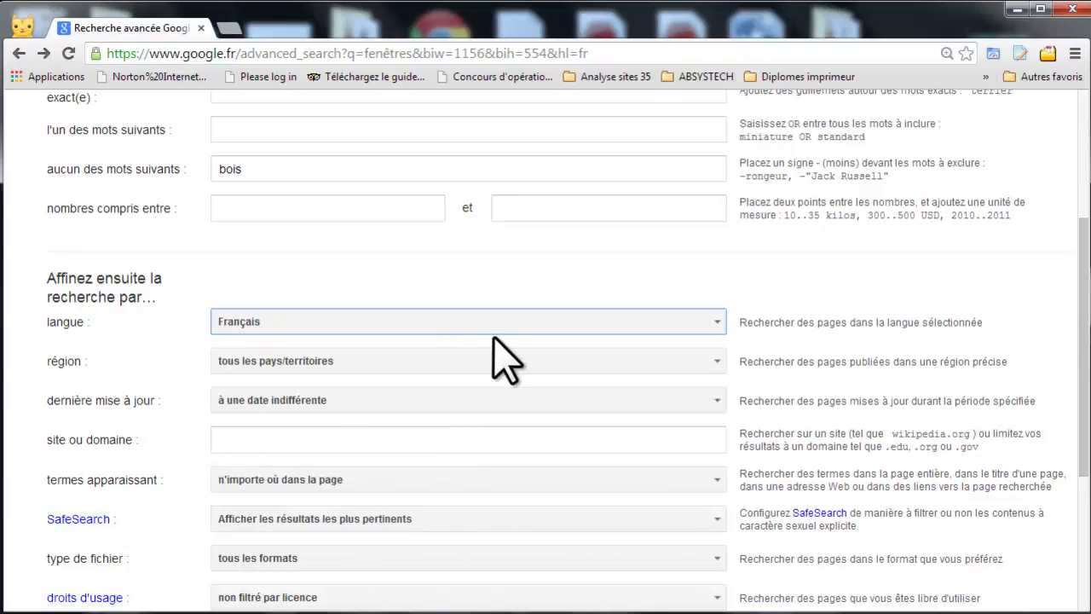
# Limit the last update to "au cours des 365 derniers jours".
pyautogui.scroll(-1, 478, 341)
pyautogui.click(380, 319)
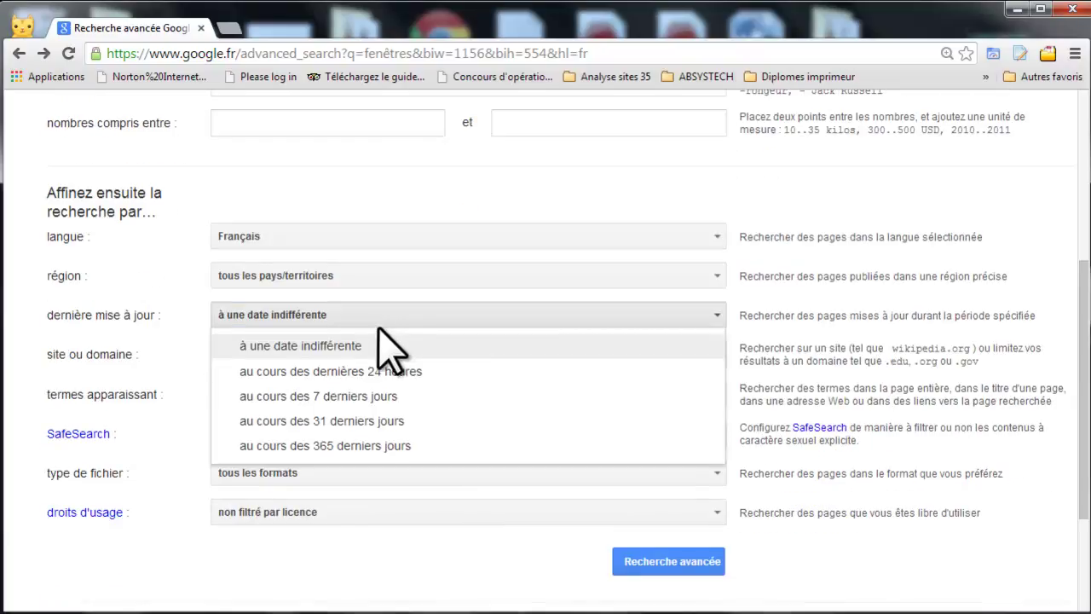
pyautogui.click(349, 447)
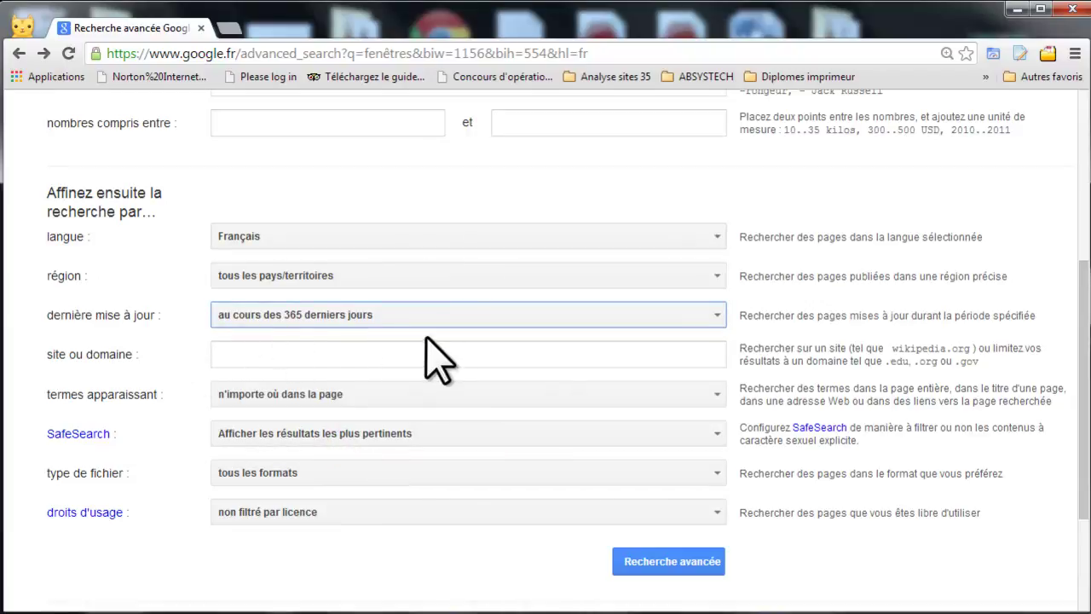
# Restrict the search to the site lapeyre.fr.
pyautogui.scroll(3, 427, 337)
pyautogui.scroll(-2, 427, 337)
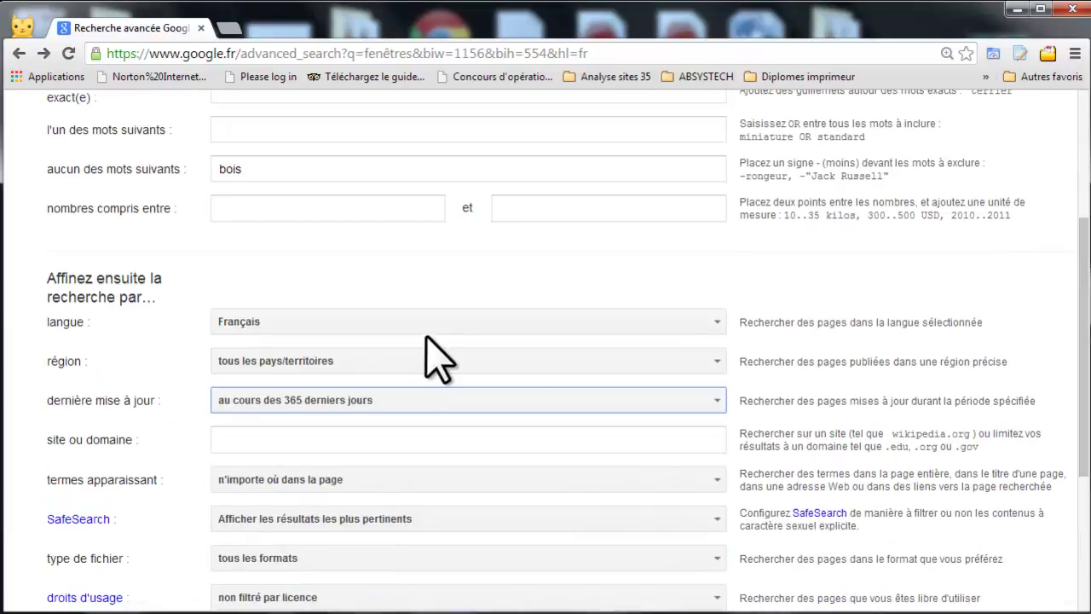
pyautogui.scroll(-1, 437, 358)
pyautogui.click(362, 362)
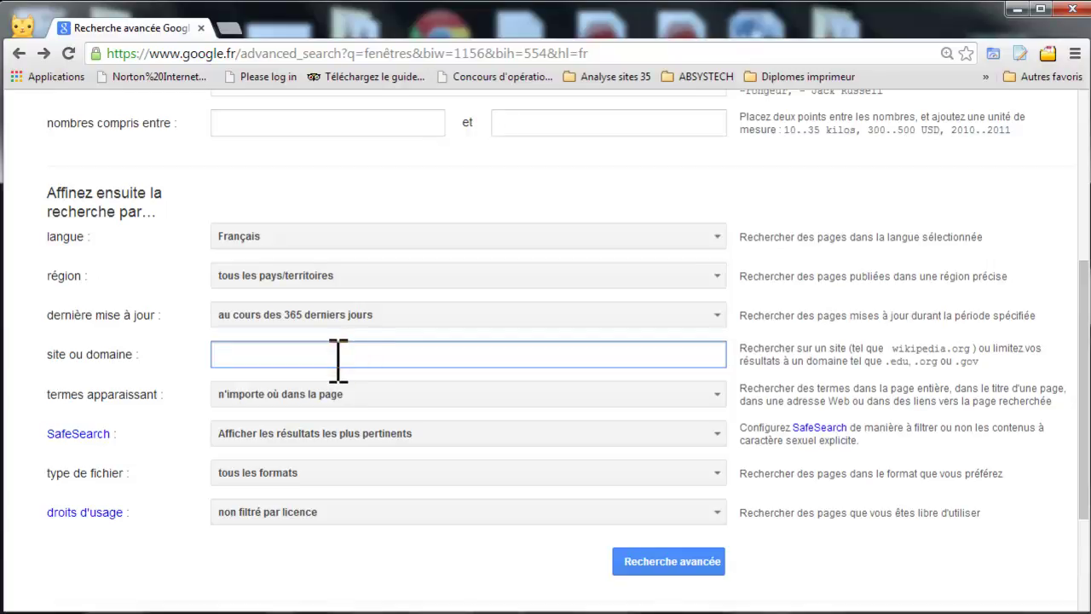
pyautogui.write('lapeyre.fr')
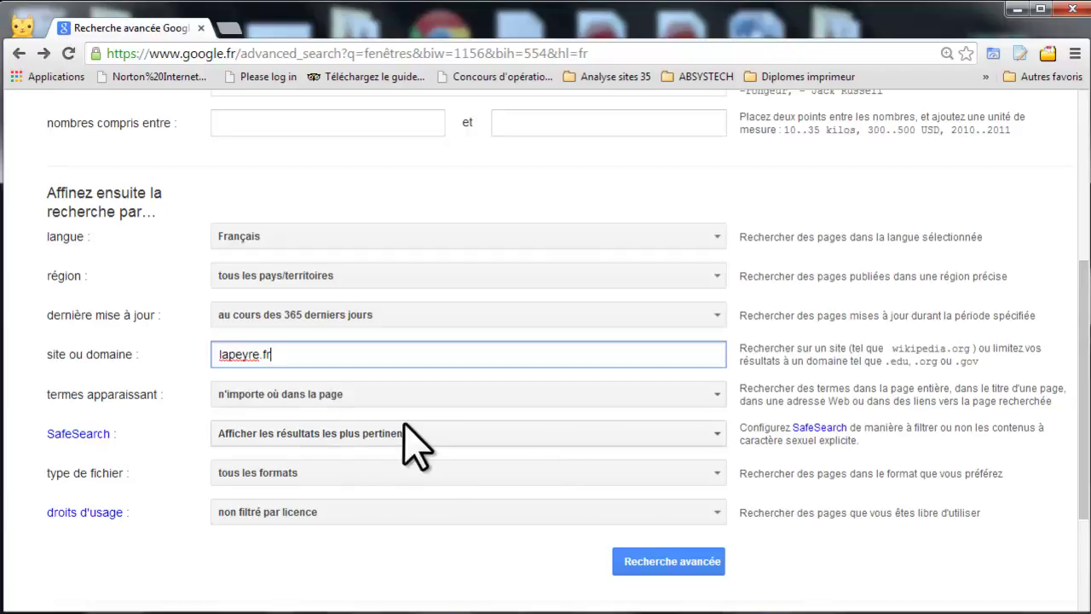
# Review the options for where the search terms appear in the page, without choosing another one.
pyautogui.click(477, 399)
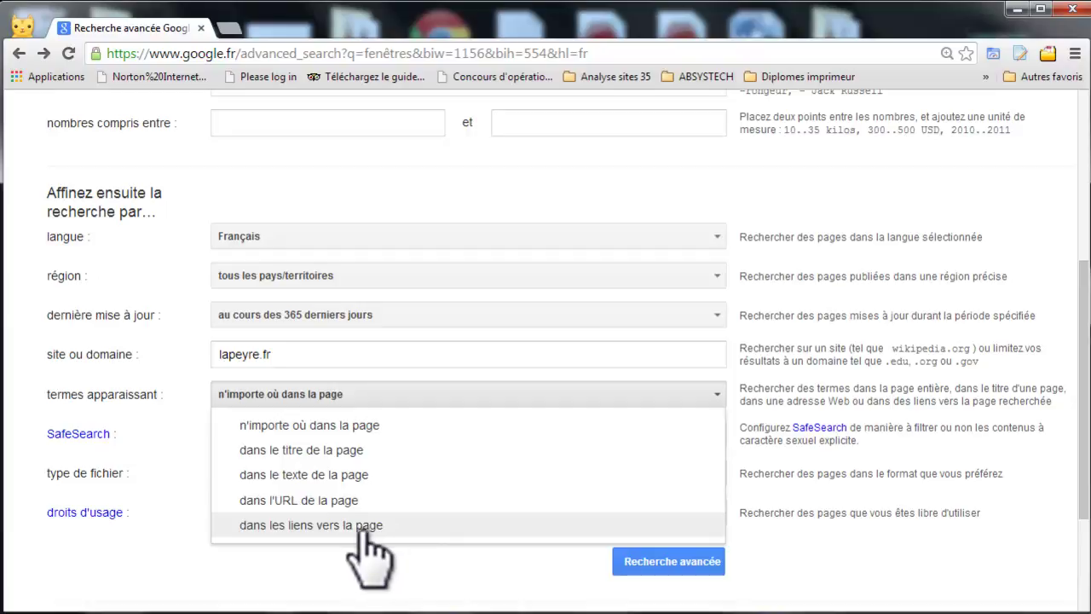
pyautogui.click(536, 393)
pyautogui.scroll(-1, 653, 434)
pyautogui.scroll(2, 653, 435)
pyautogui.scroll(-2, 654, 434)
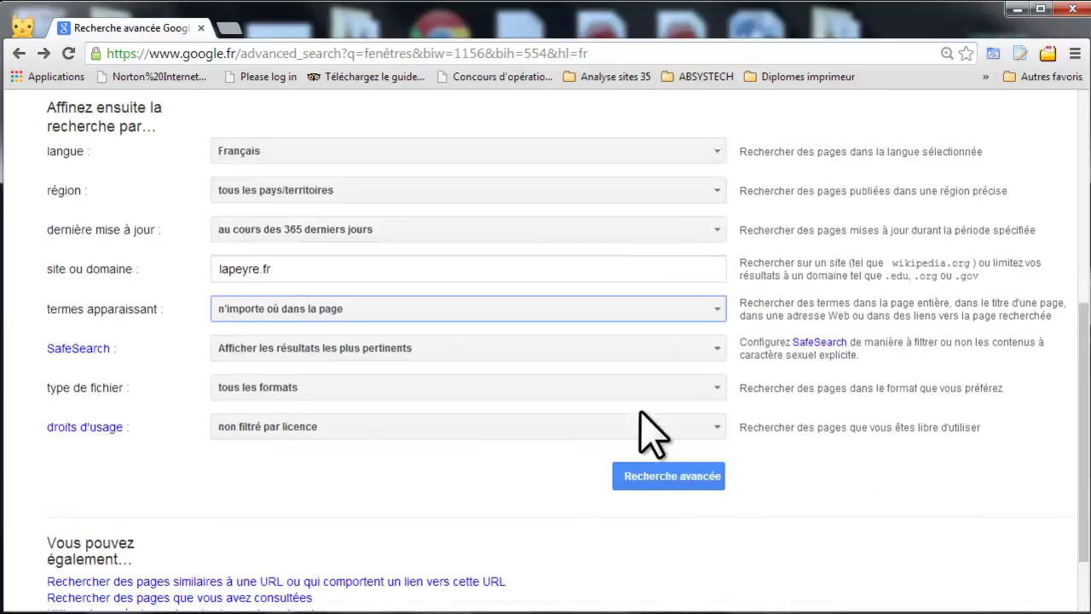
# Review the whole list of available file formats, without choosing another one.
pyautogui.click(522, 392)
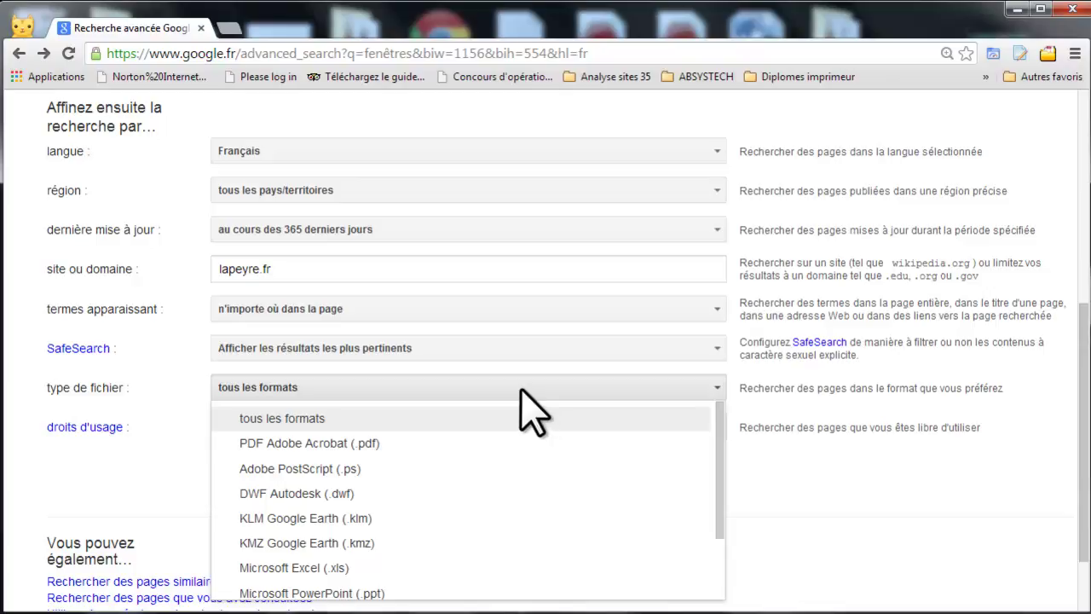
pyautogui.scroll(-2, 524, 400)
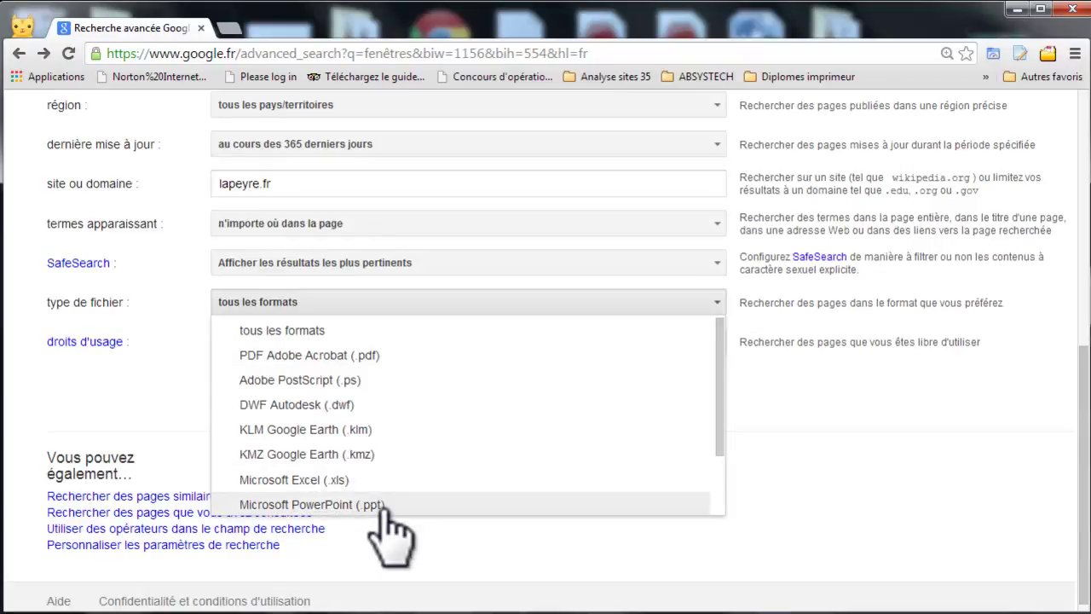
pyautogui.moveTo(720, 409); pyautogui.dragTo(730, 473)
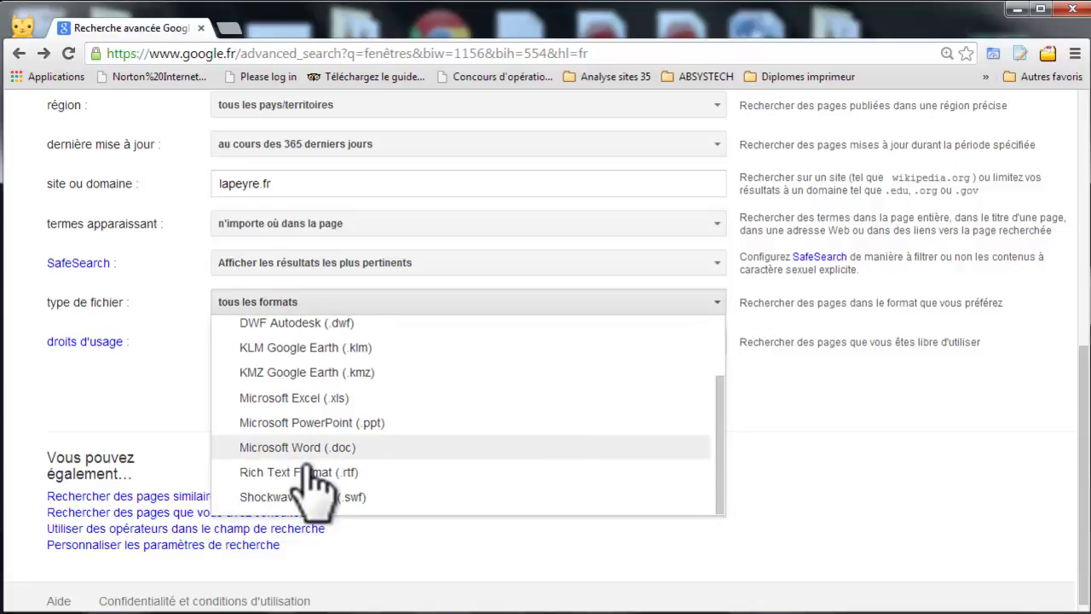
pyautogui.click(937, 457)
pyautogui.scroll(1, 949, 482)
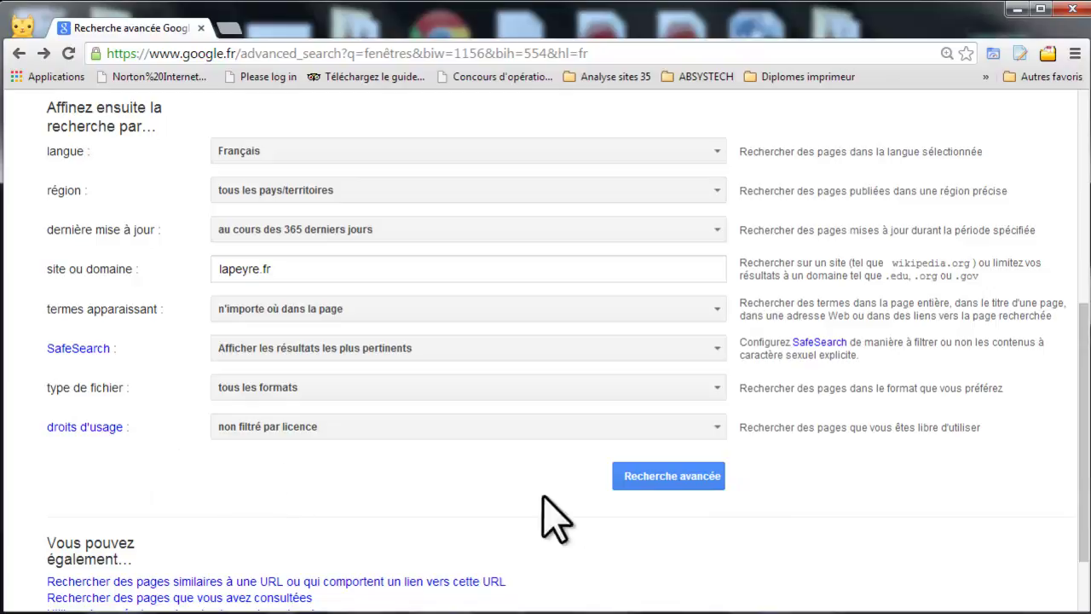
# Review the available usage rights options and the SafeSearch filtering options, without choosing another one in either list.
pyautogui.click(473, 427)
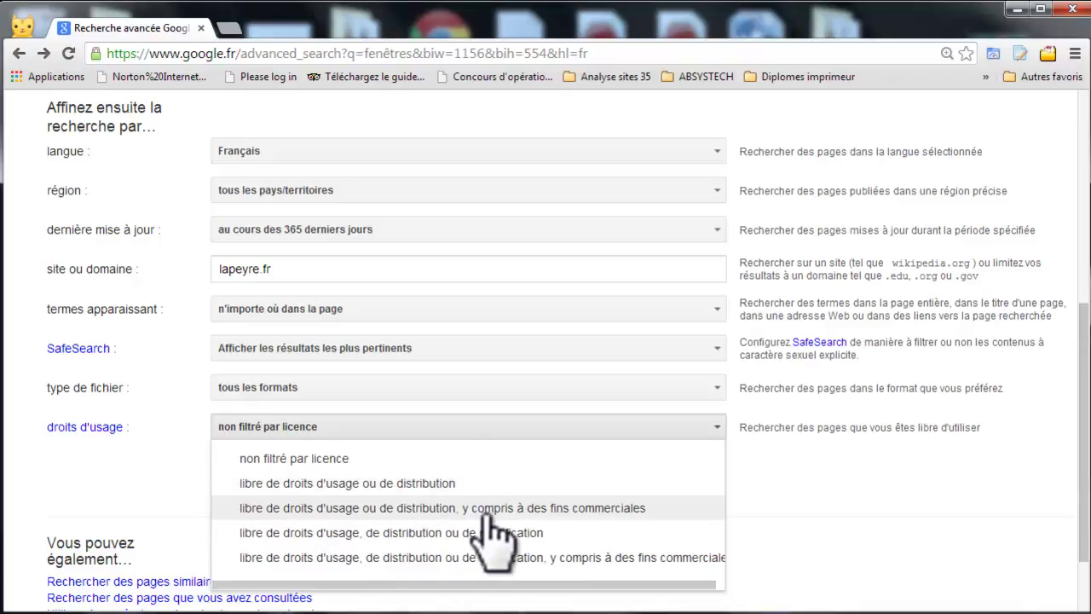
pyautogui.click(860, 502)
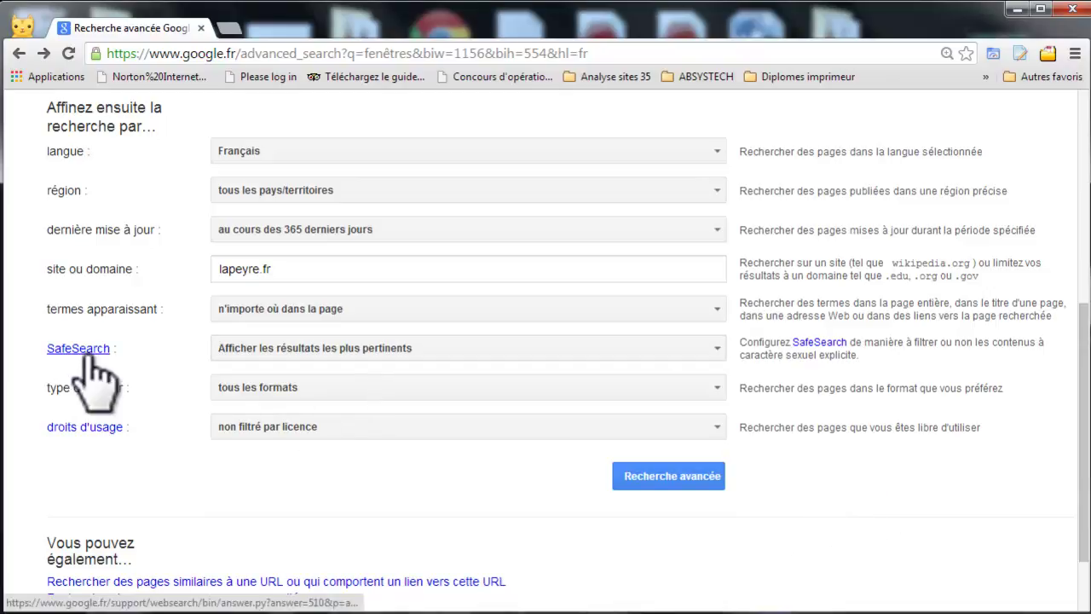
pyautogui.click(322, 349)
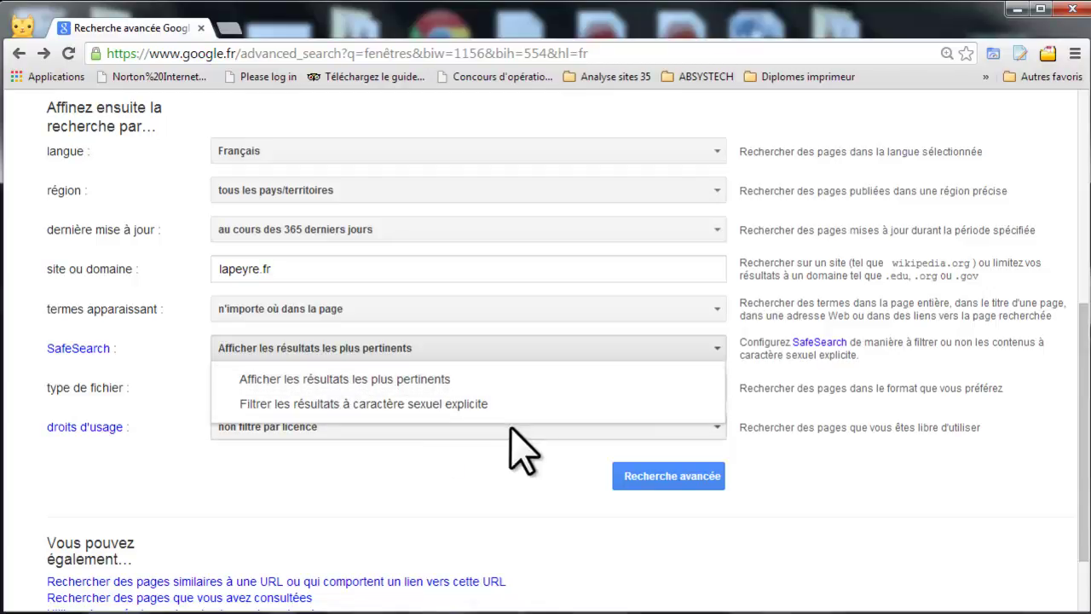
pyautogui.click(874, 500)
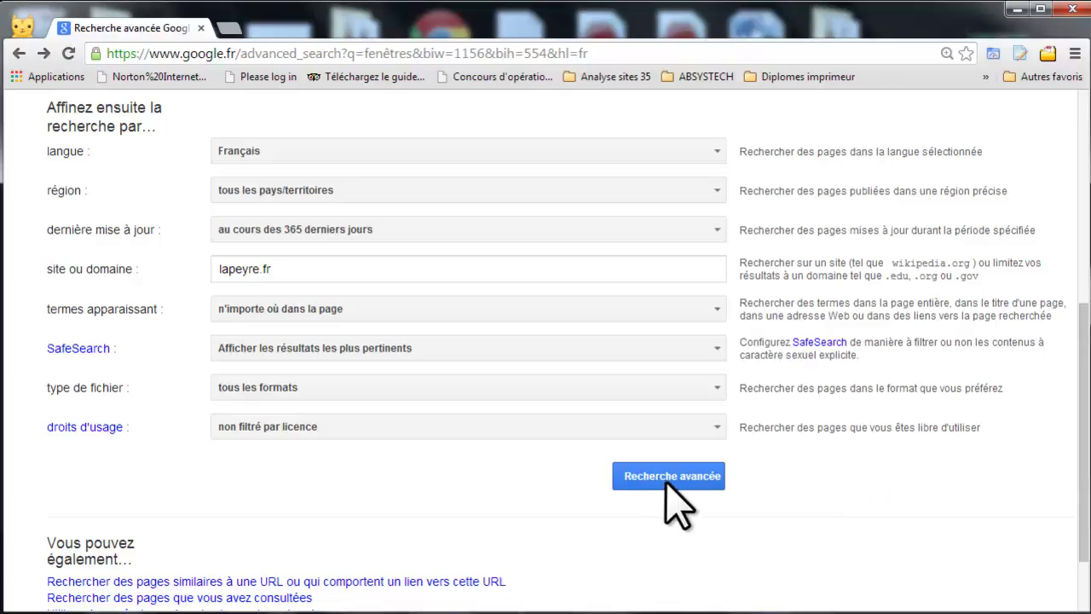
# Run the advanced search with the chosen criteria and look through the first page of lapeyre.fr results.
pyautogui.click(666, 481)
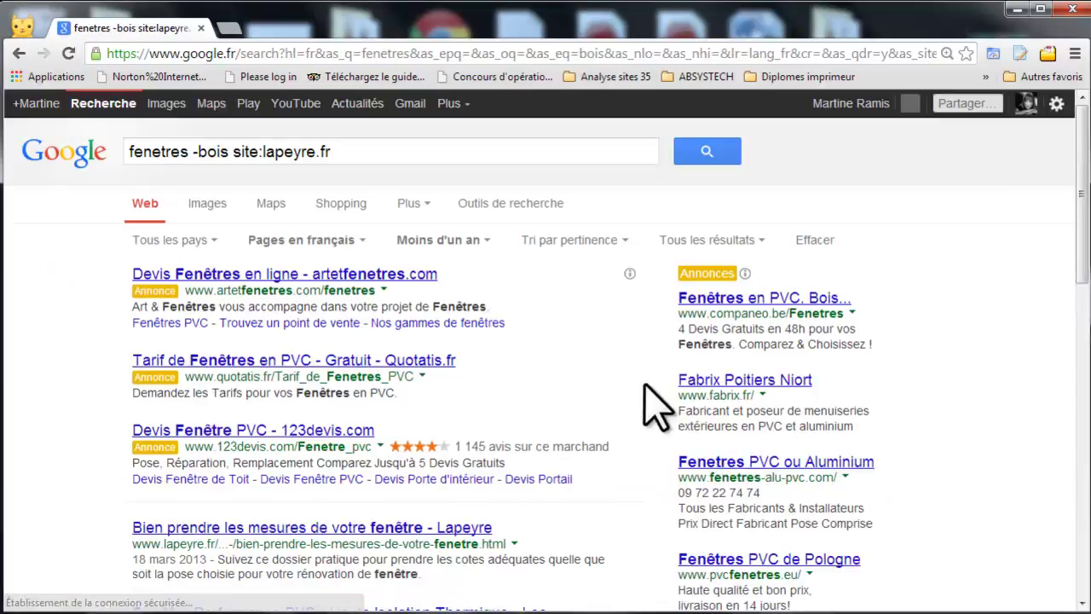
pyautogui.scroll(-4, 825, 437)
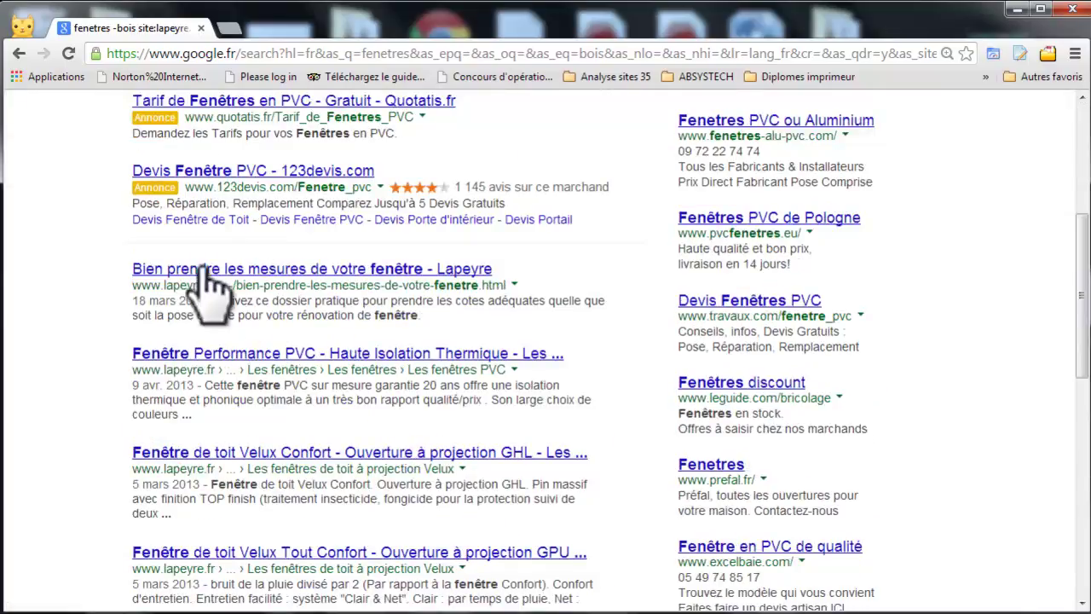
pyautogui.scroll(-5, 507, 298)
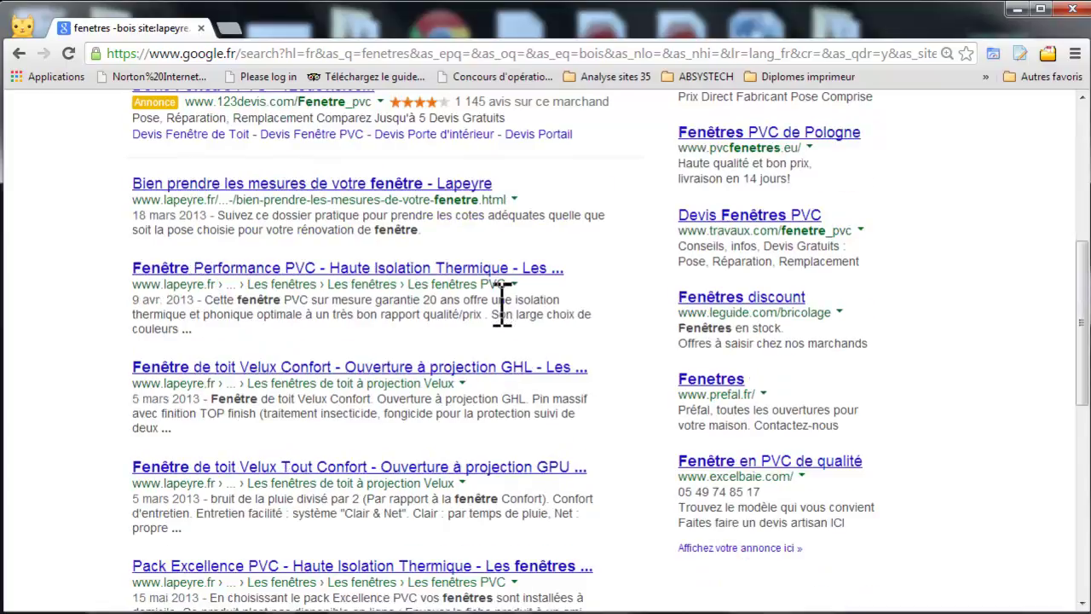
pyautogui.scroll(-3, 501, 322)
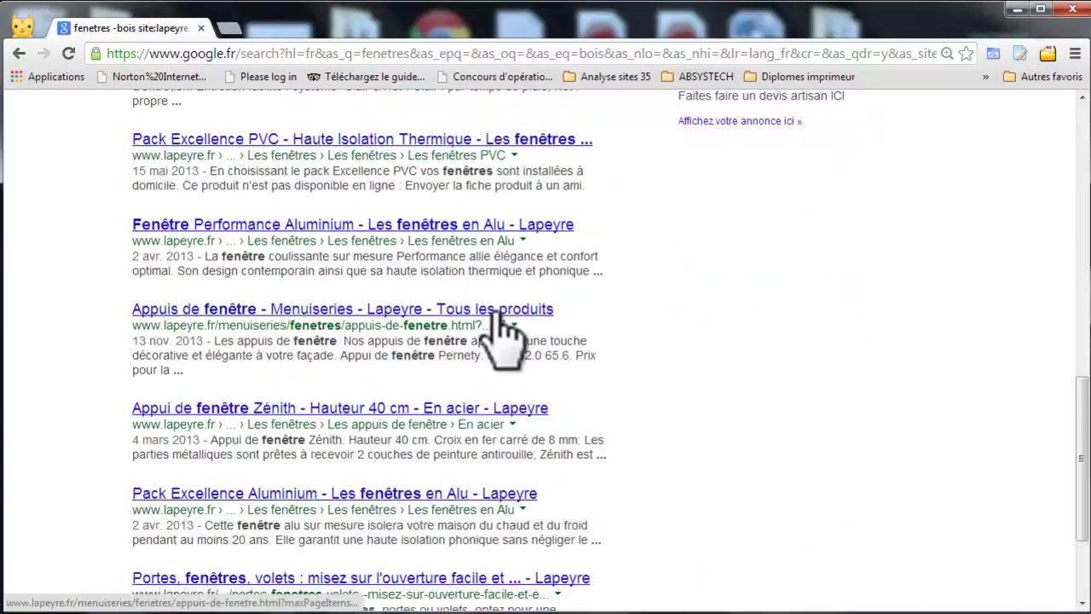
pyautogui.scroll(4, 502, 334)
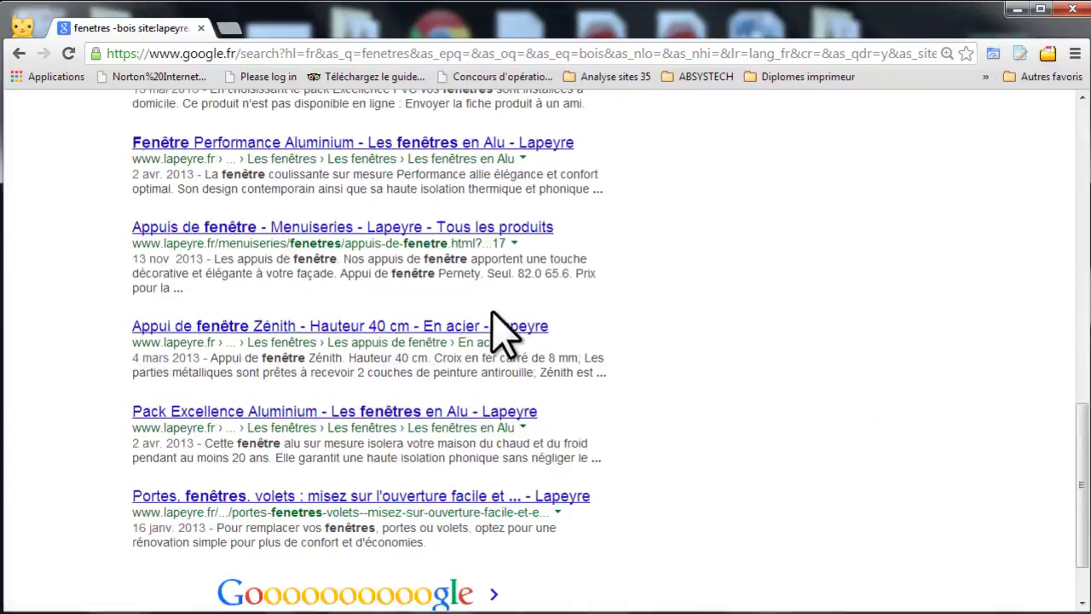
pyautogui.scroll(3, 501, 328)
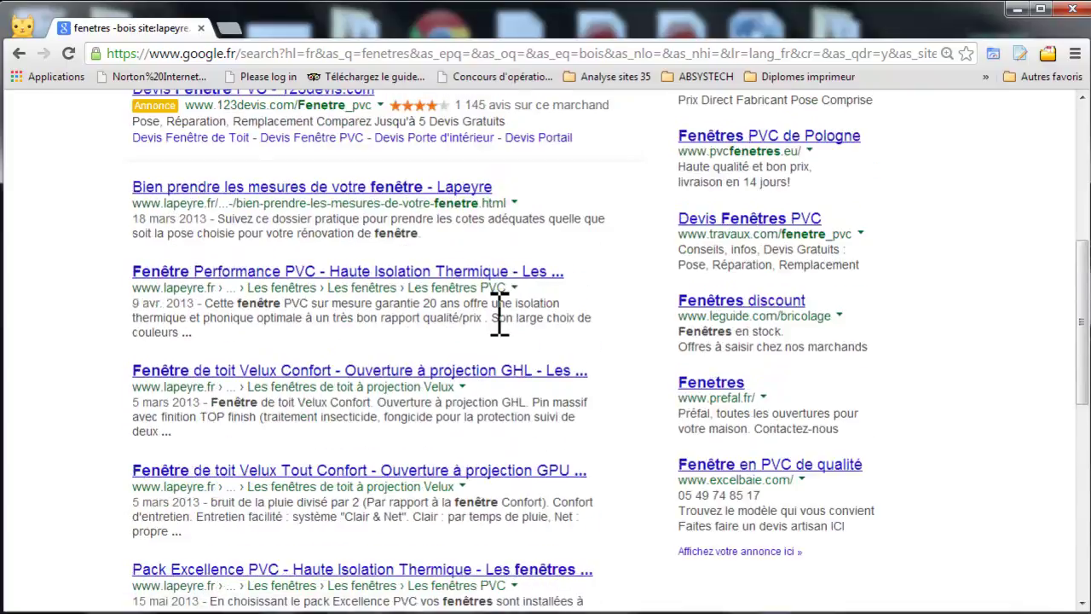
pyautogui.scroll(-3, 501, 324)
pyautogui.scroll(-4, 501, 322)
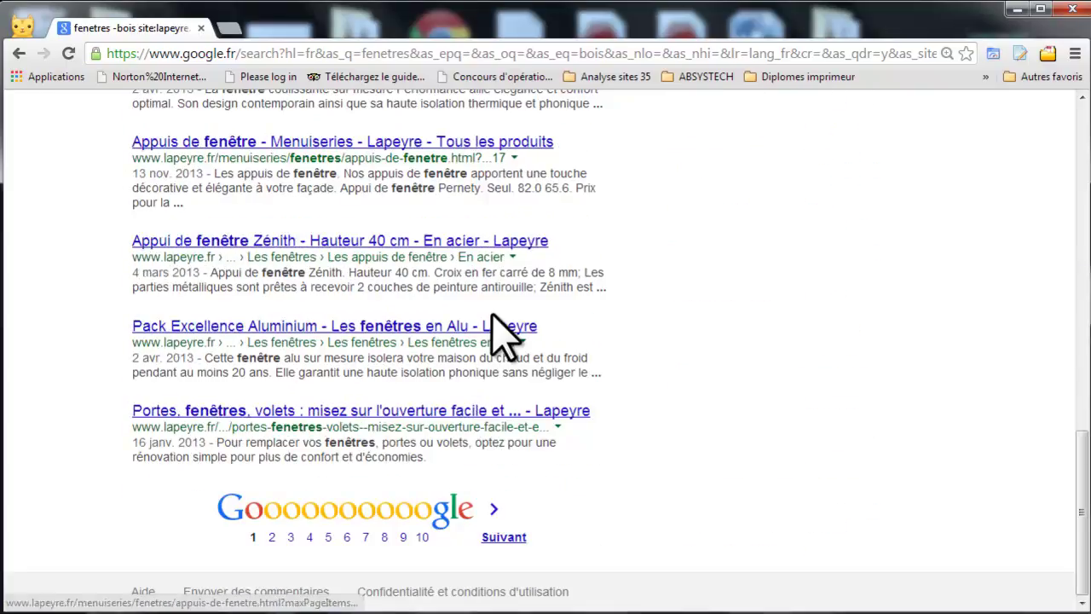
# Go to the second page of search results and look through its lapeyre.fr entries.
pyautogui.click(504, 537)
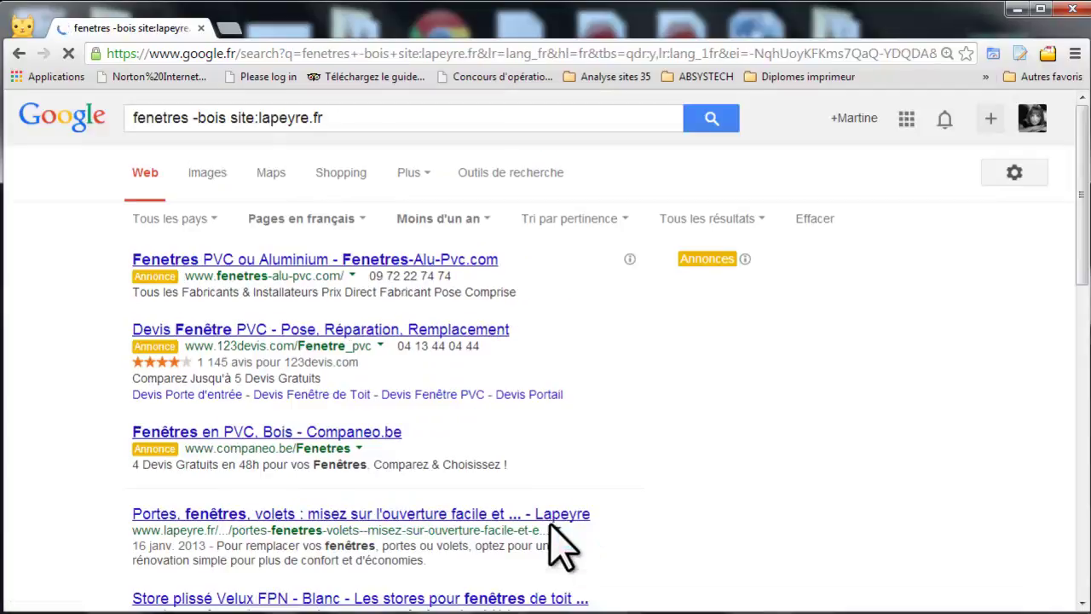
pyautogui.scroll(-10, 544, 441)
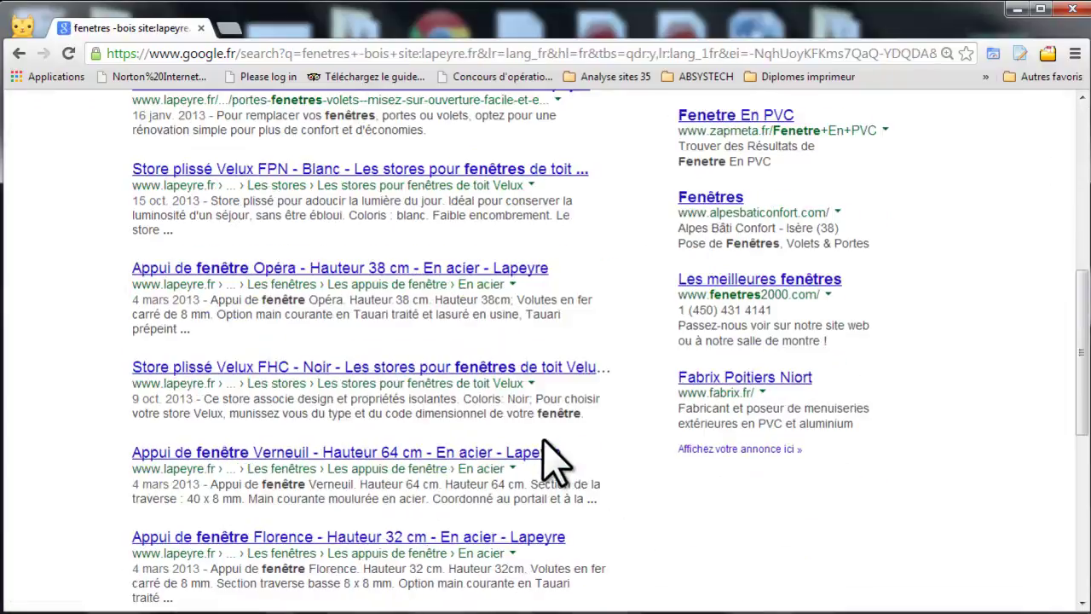